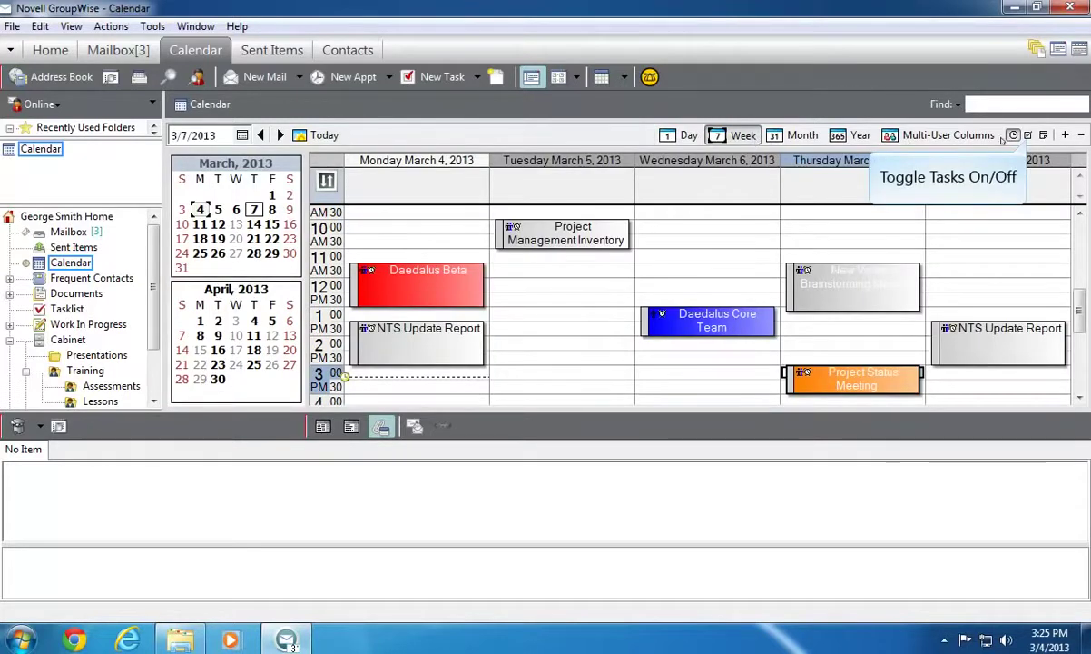
# Turn on the tasks and notes sections in the calendar's week view, and hide them again.
pyautogui.click(1028, 135)
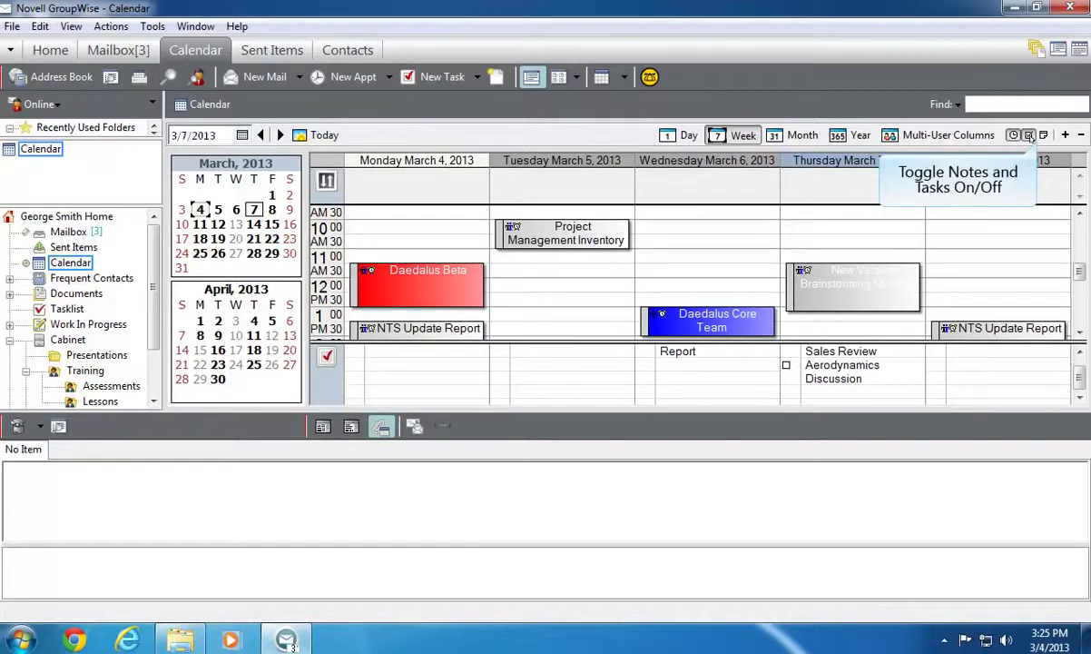
pyautogui.click(1044, 135)
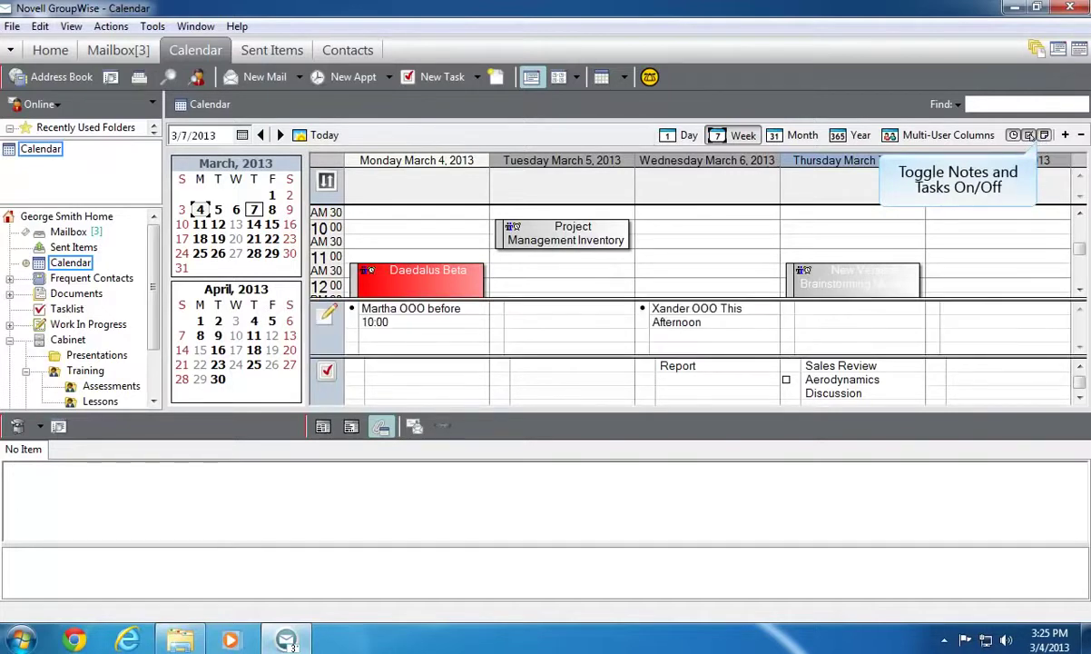
pyautogui.click(1030, 135)
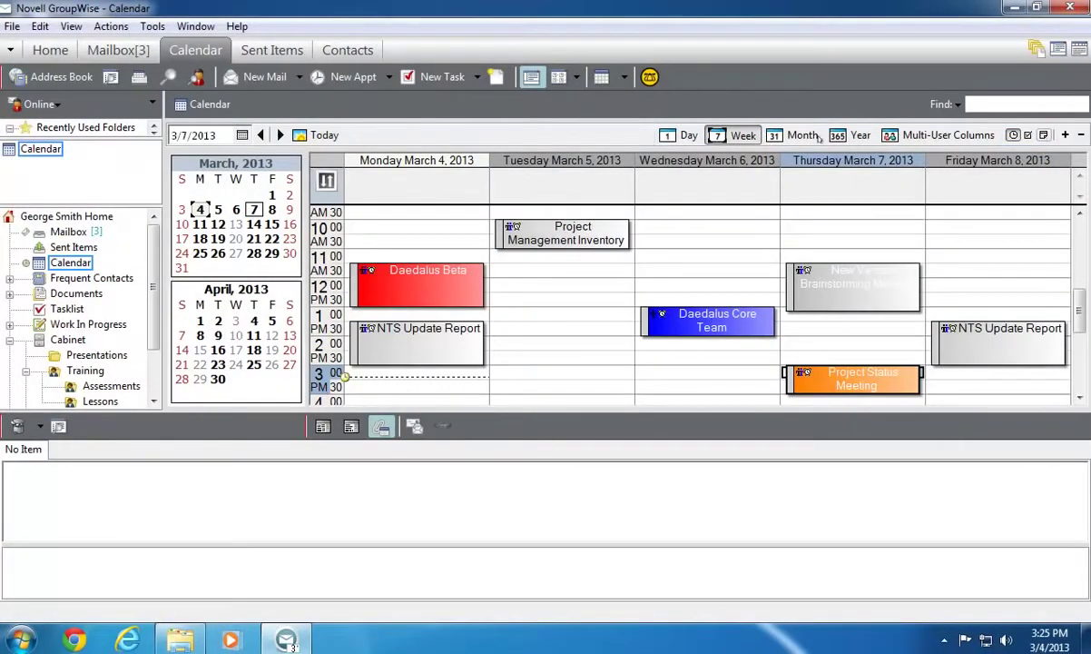
# View March 2013 in month view and Thursday, March 7 in day view.
pyautogui.click(803, 135)
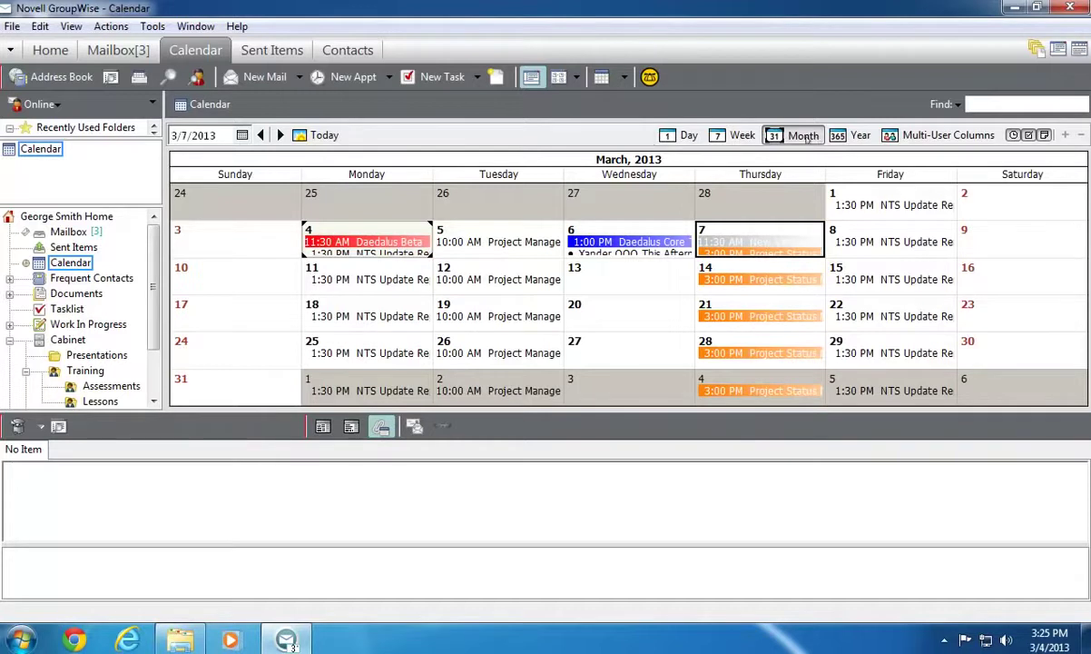
pyautogui.click(690, 135)
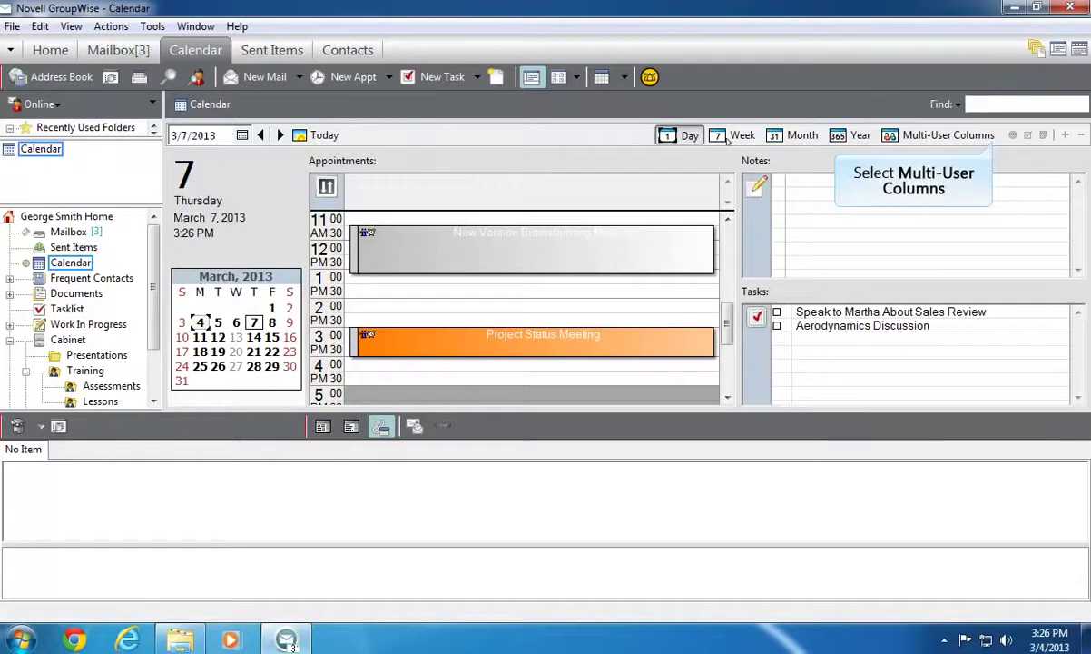
# Set up the Multi-User calendar columns with the first, sixth and last users in the user list.
pyautogui.click(957, 137)
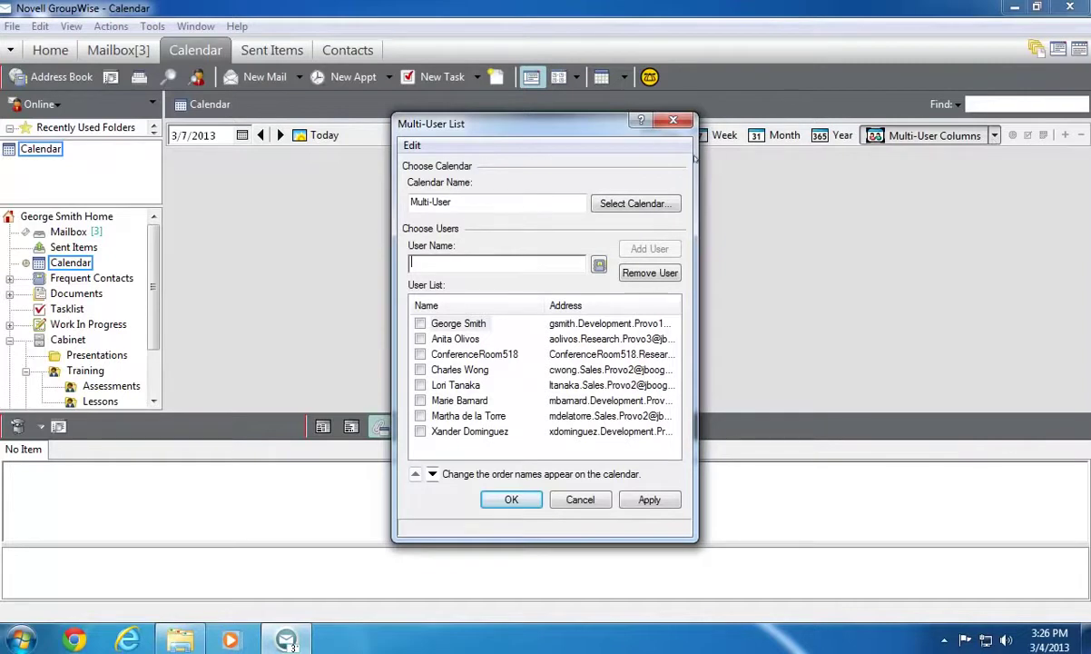
pyautogui.click(419, 323)
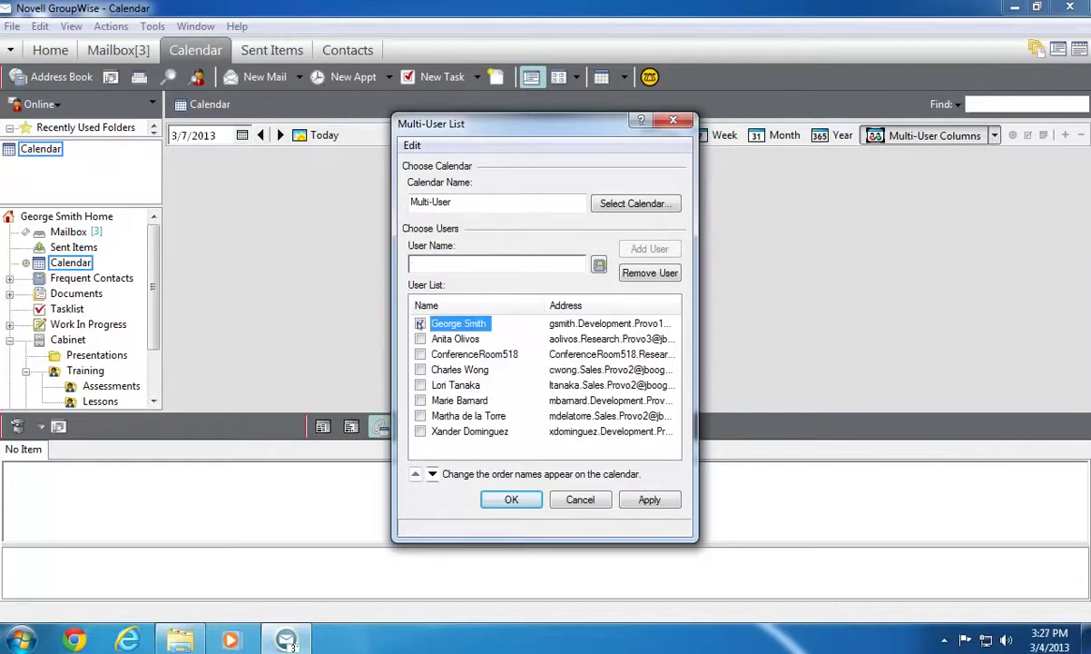
pyautogui.click(420, 400)
pyautogui.click(419, 431)
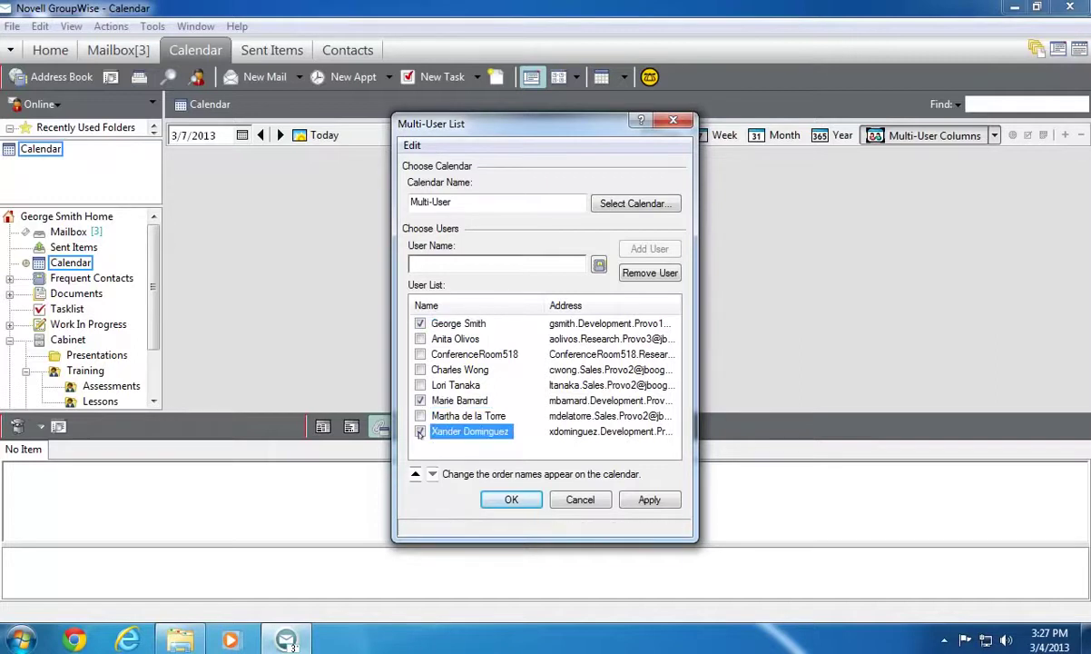
pyautogui.click(520, 500)
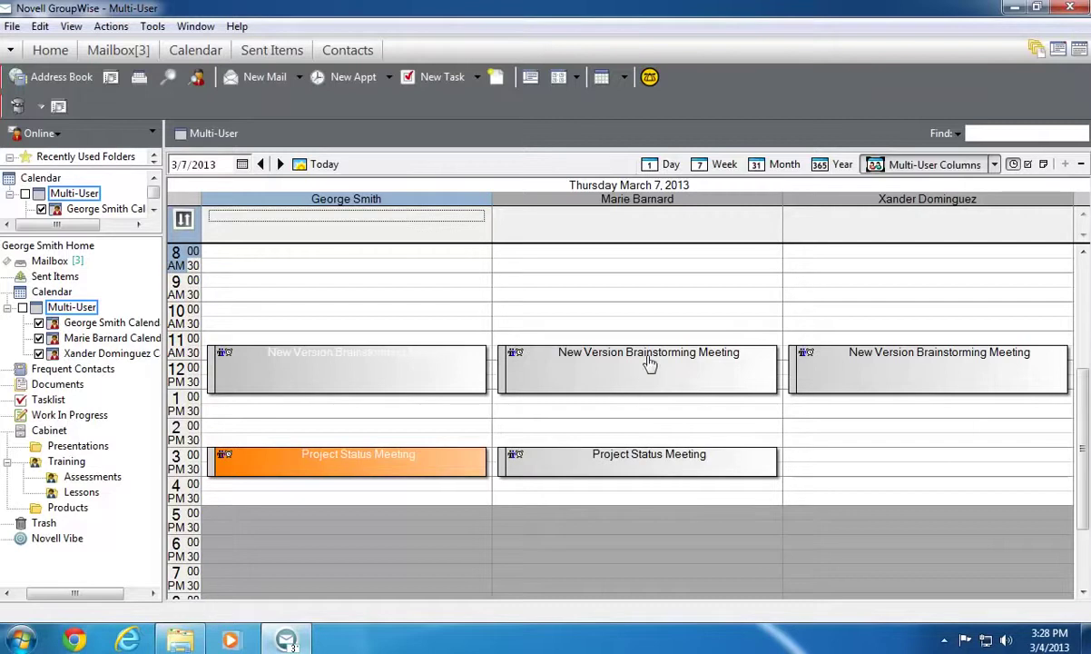
# Color the three users' calendars dark orange, green and blue from the day view, and display them in multi-user columns.
pyautogui.click(667, 164)
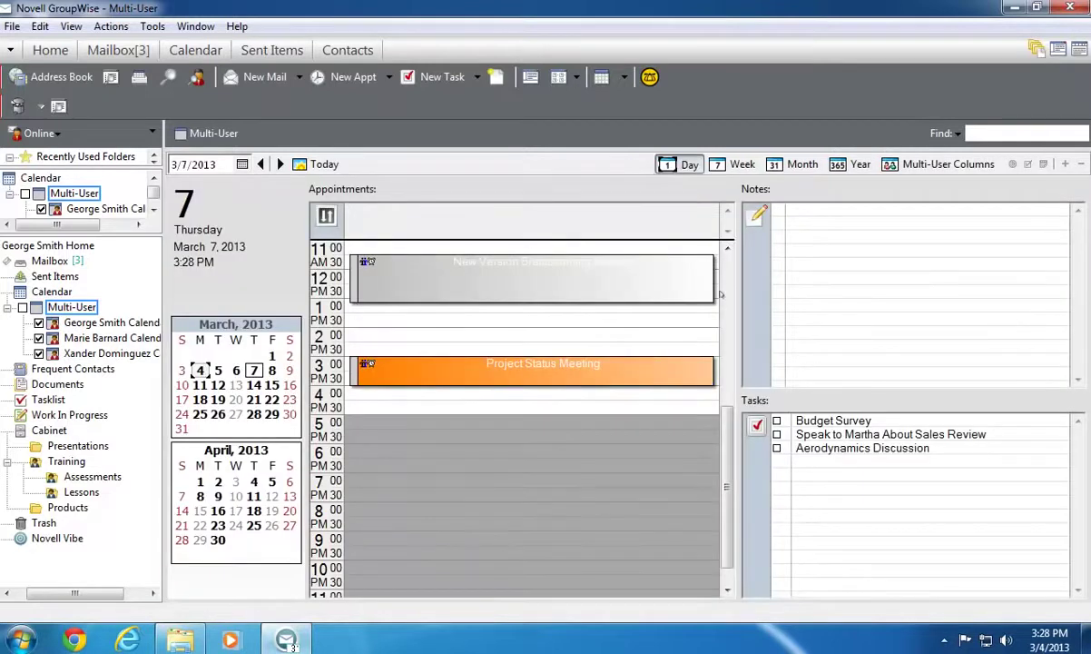
pyautogui.moveTo(728, 458); pyautogui.dragTo(731, 389)
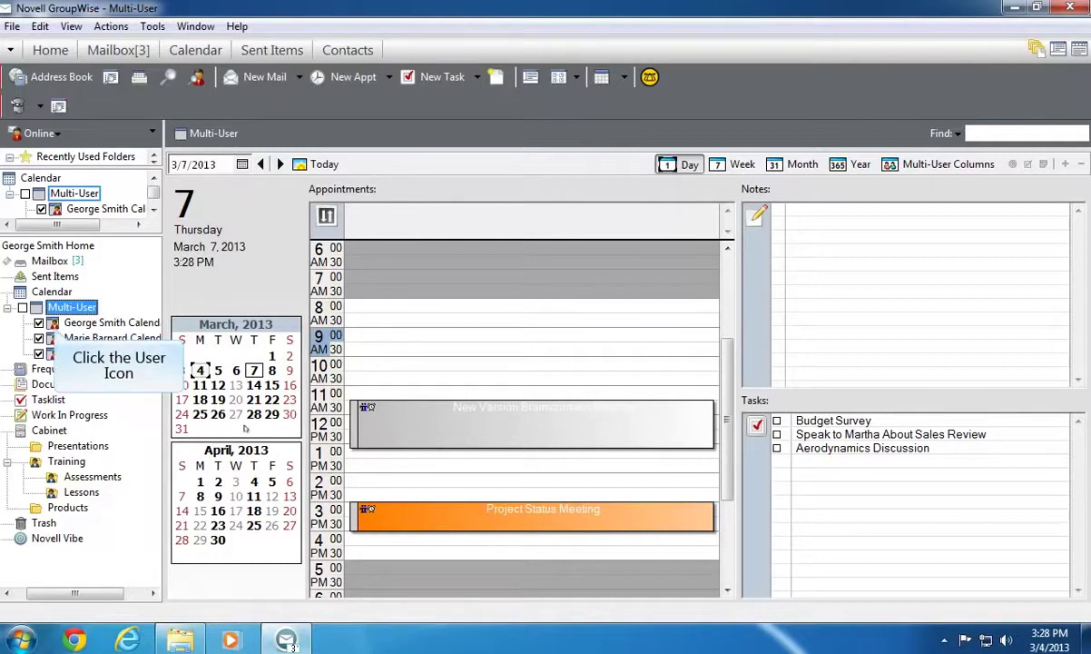
pyautogui.click(53, 337)
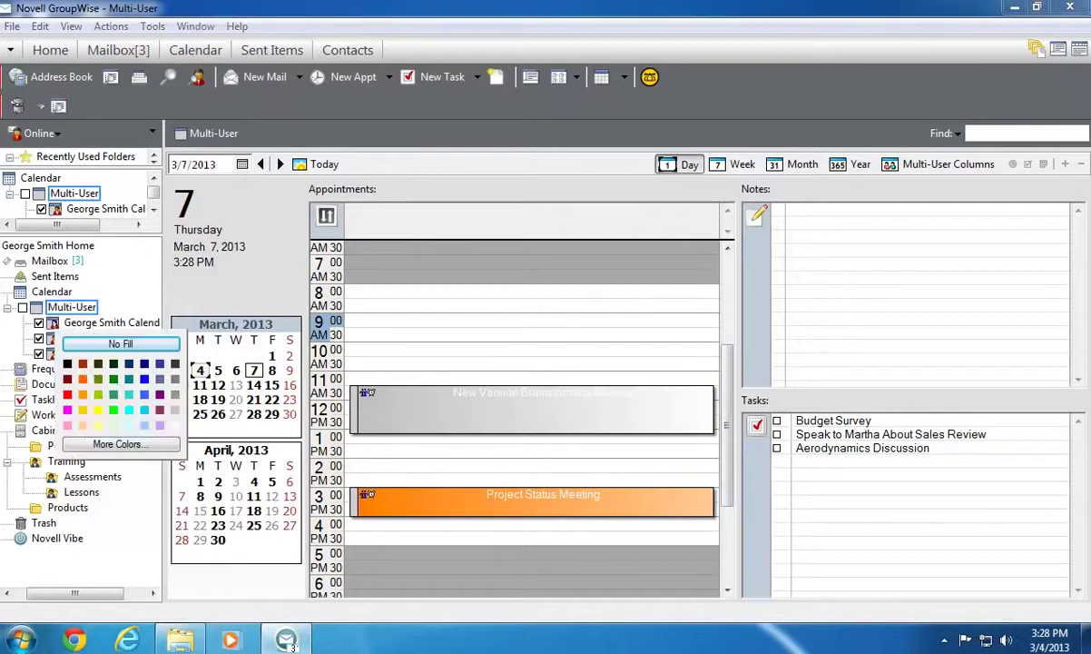
pyautogui.click(82, 365)
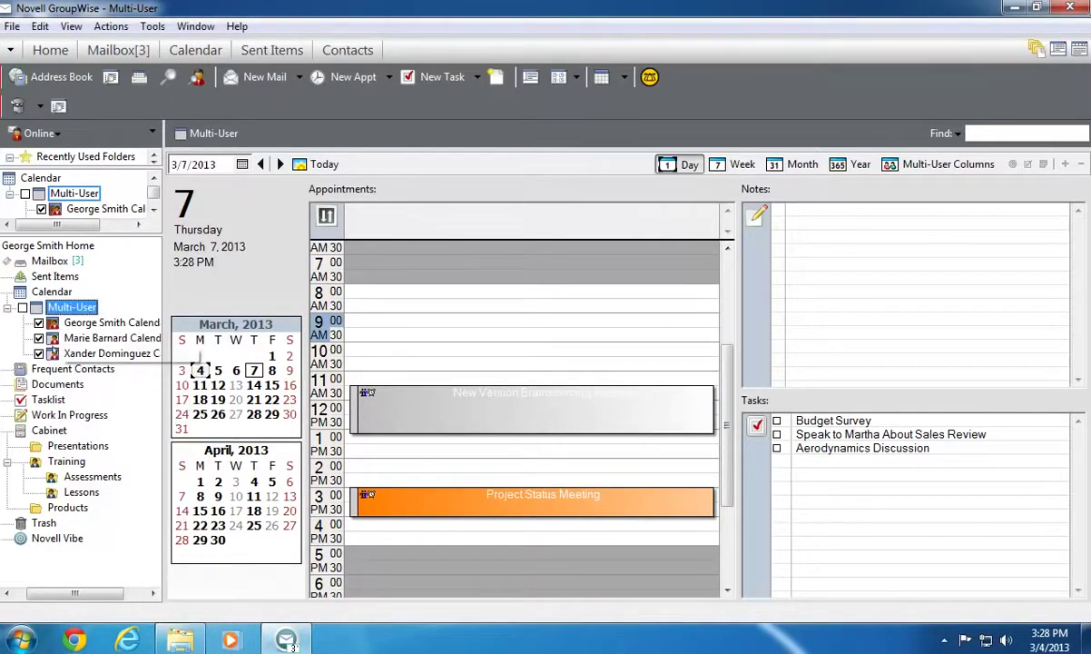
pyautogui.click(52, 338)
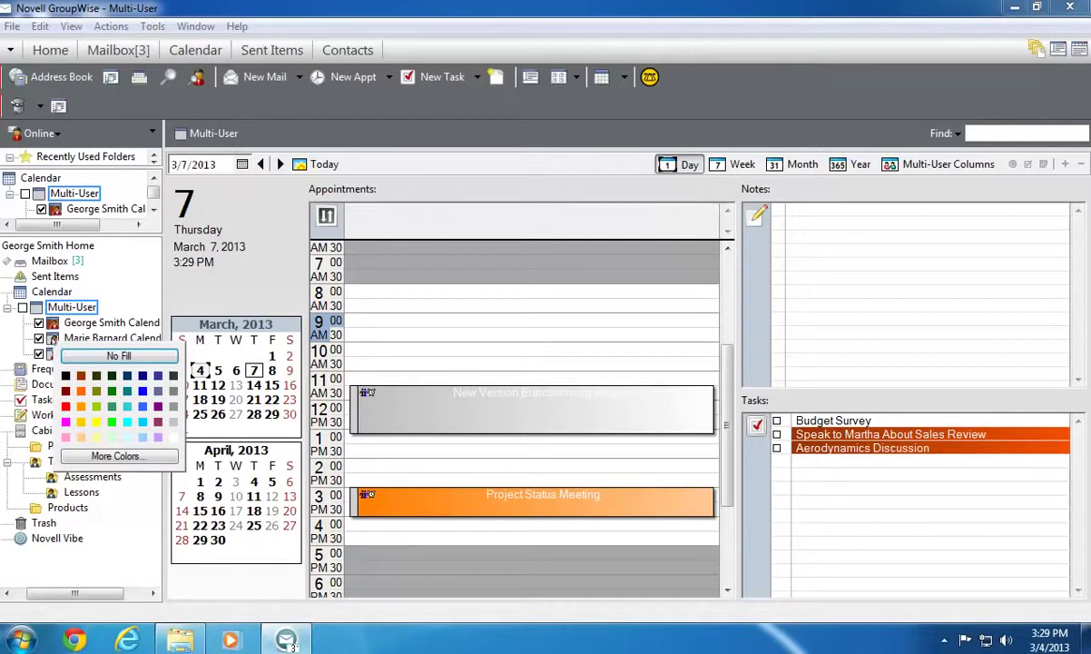
pyautogui.click(100, 370)
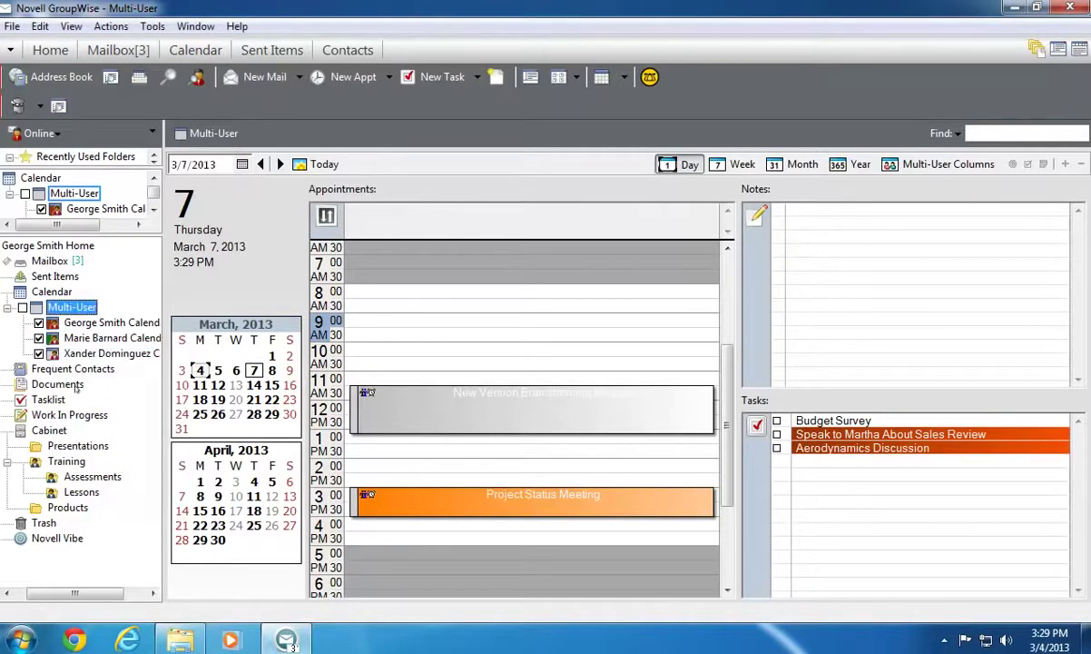
pyautogui.click(47, 332)
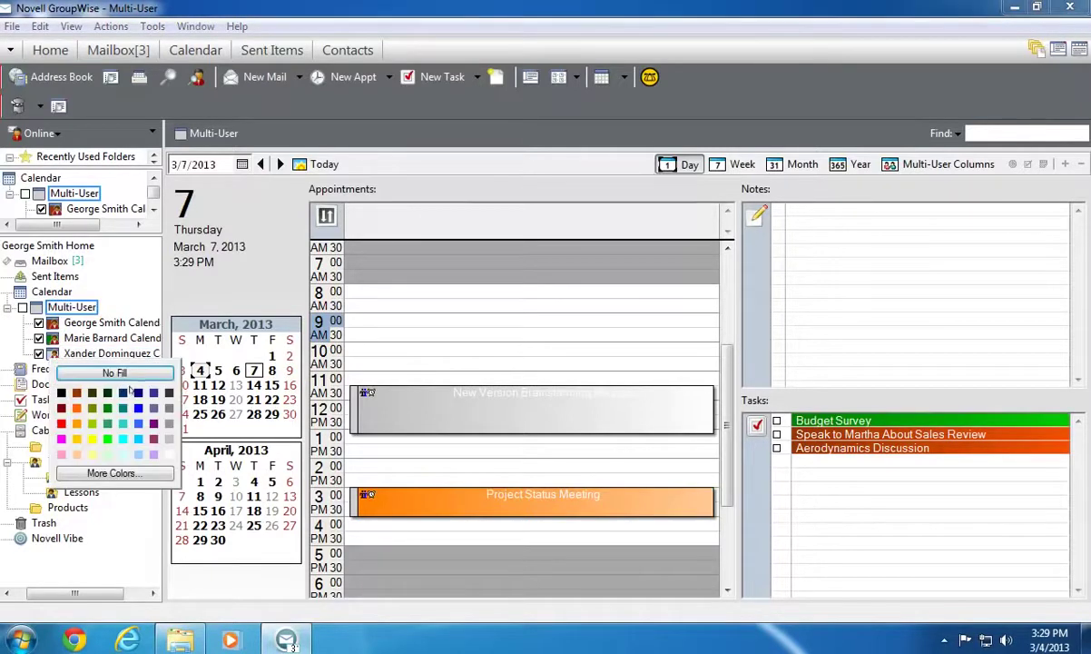
pyautogui.click(138, 423)
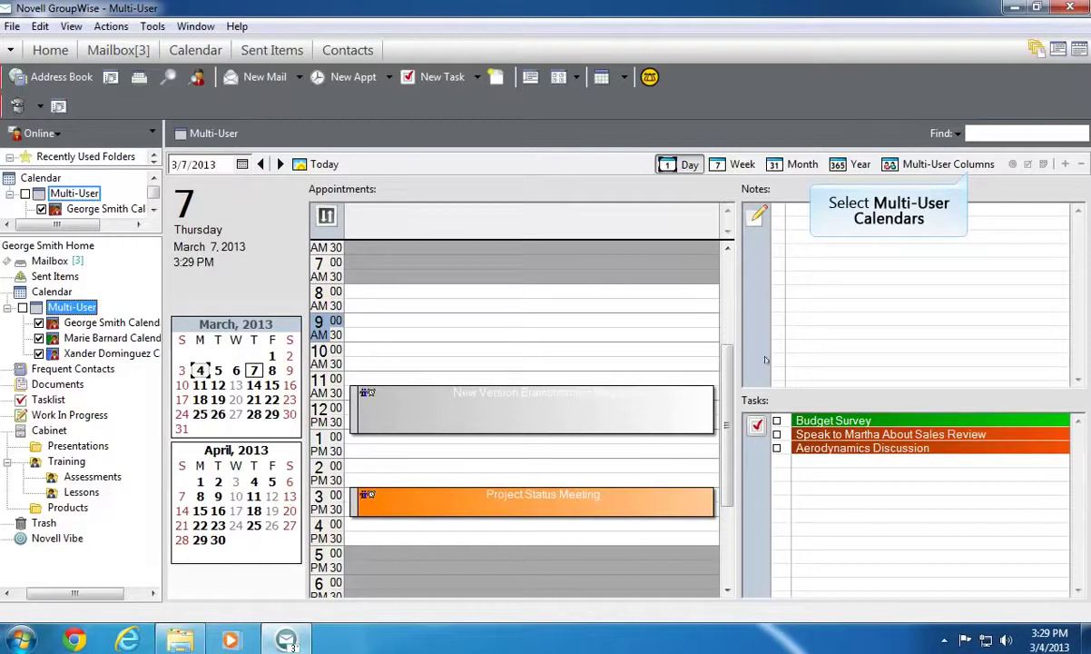
pyautogui.click(909, 164)
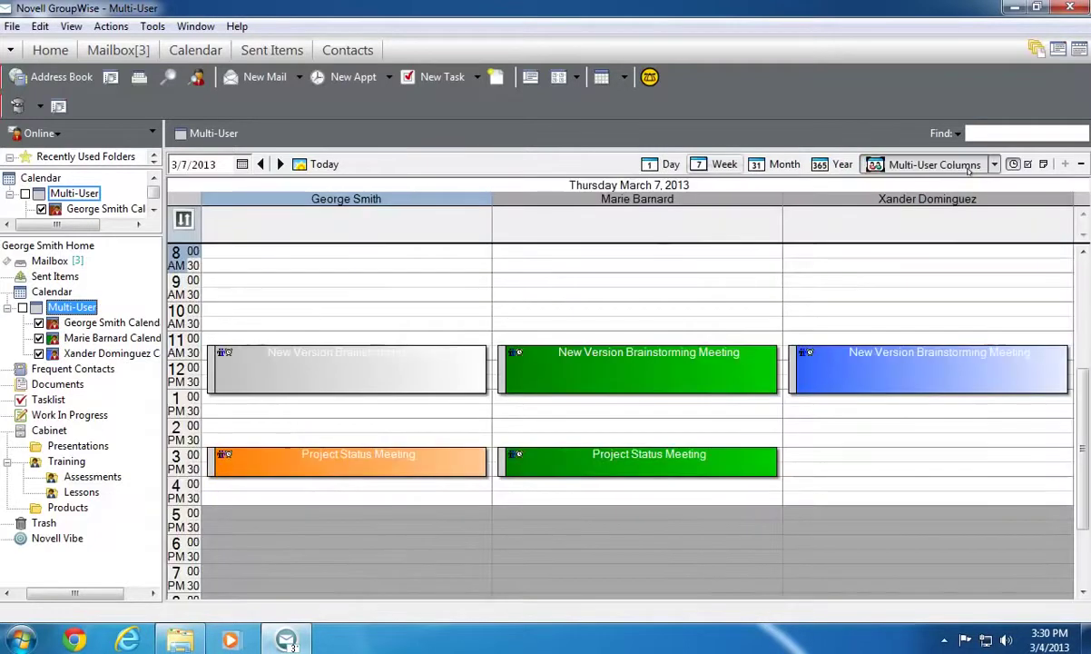
# View the Multi-User calendar by week with tasks and notes toggled on and off, and by month.
pyautogui.click(720, 164)
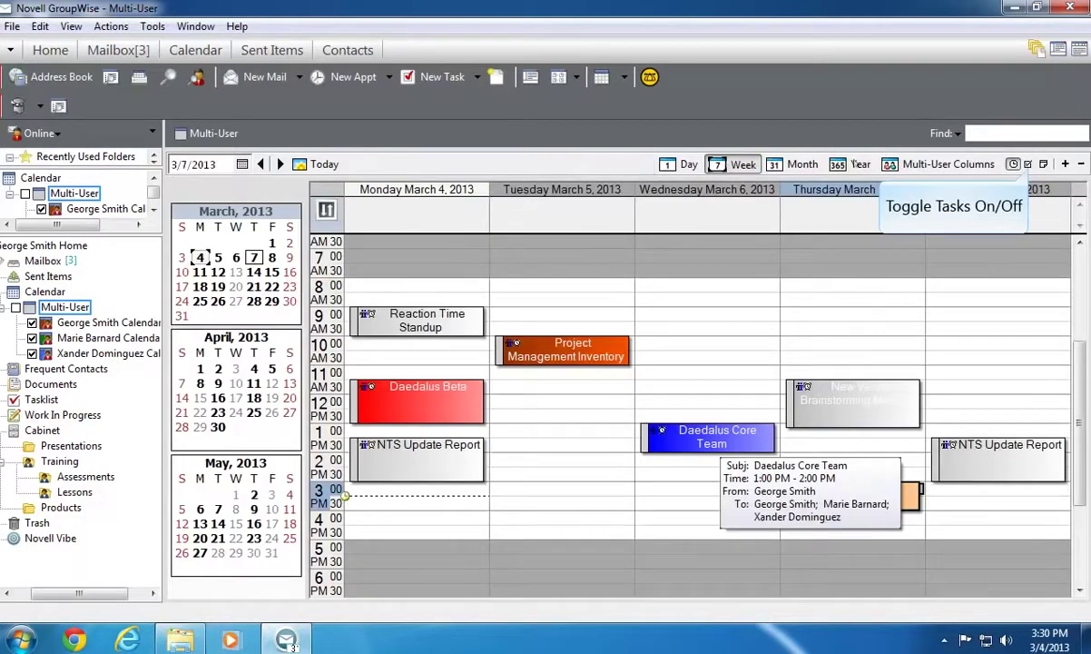
pyautogui.click(1028, 165)
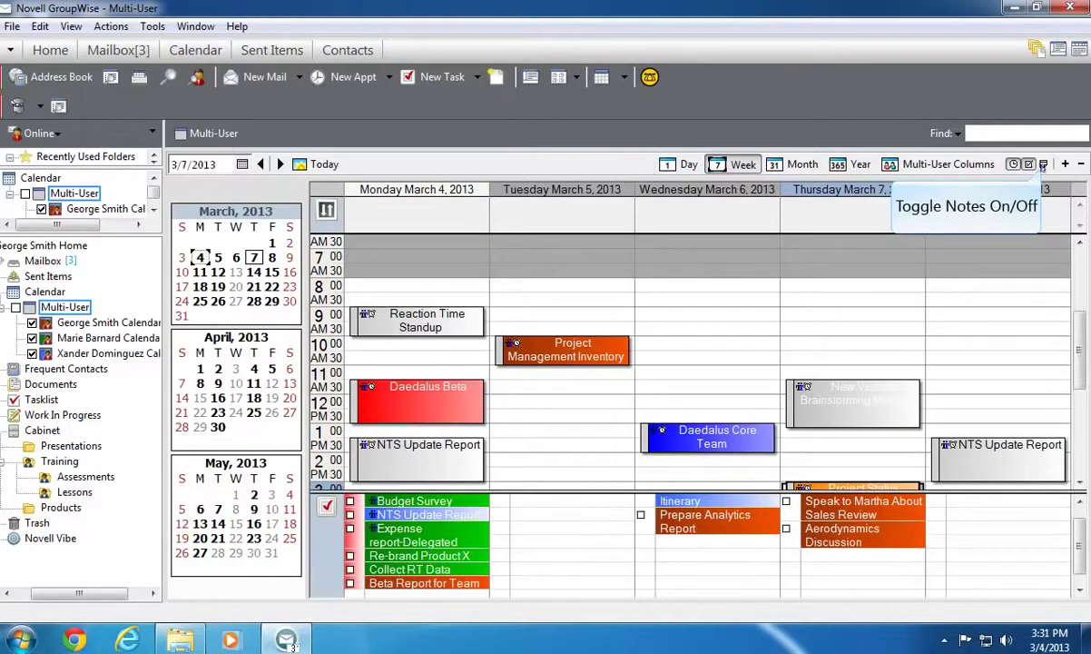
pyautogui.click(1028, 164)
pyautogui.click(1029, 164)
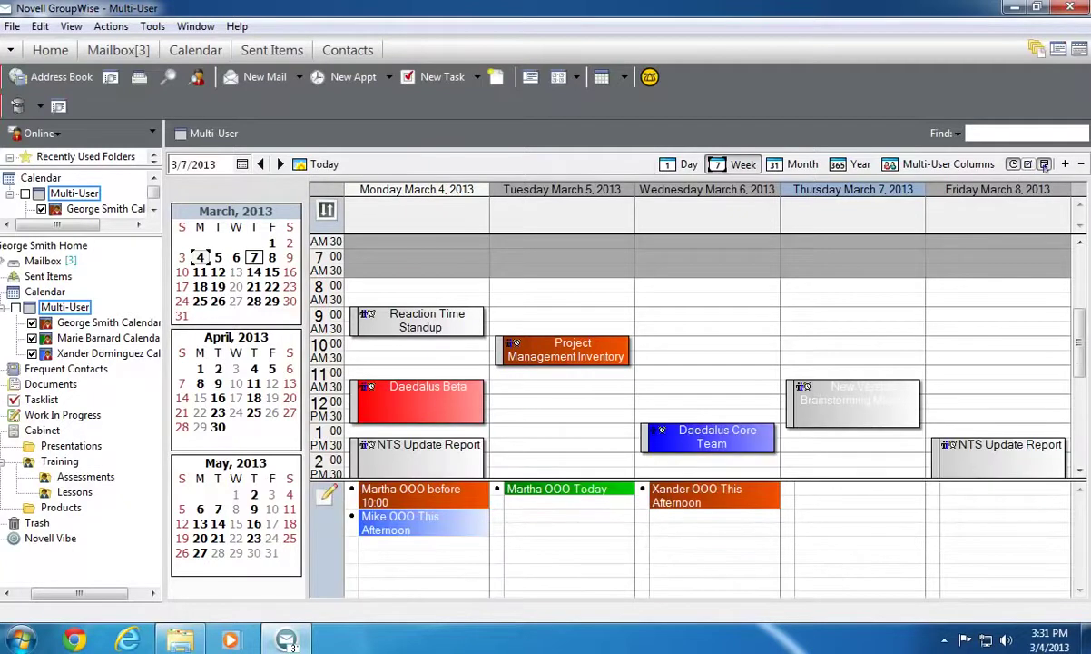
pyautogui.click(1044, 165)
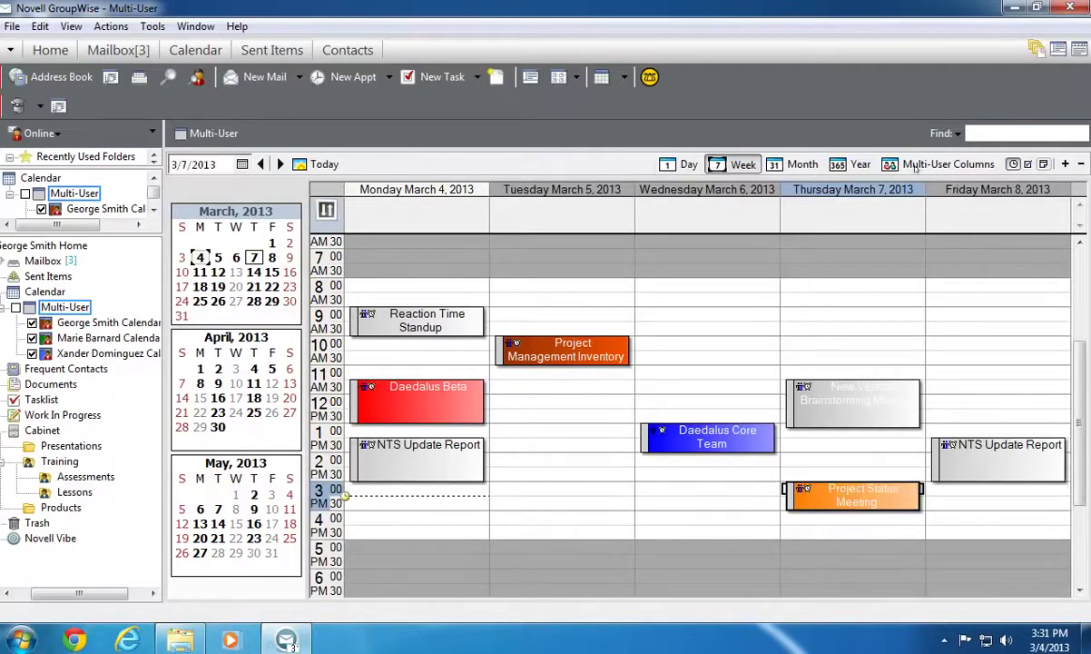
pyautogui.click(804, 165)
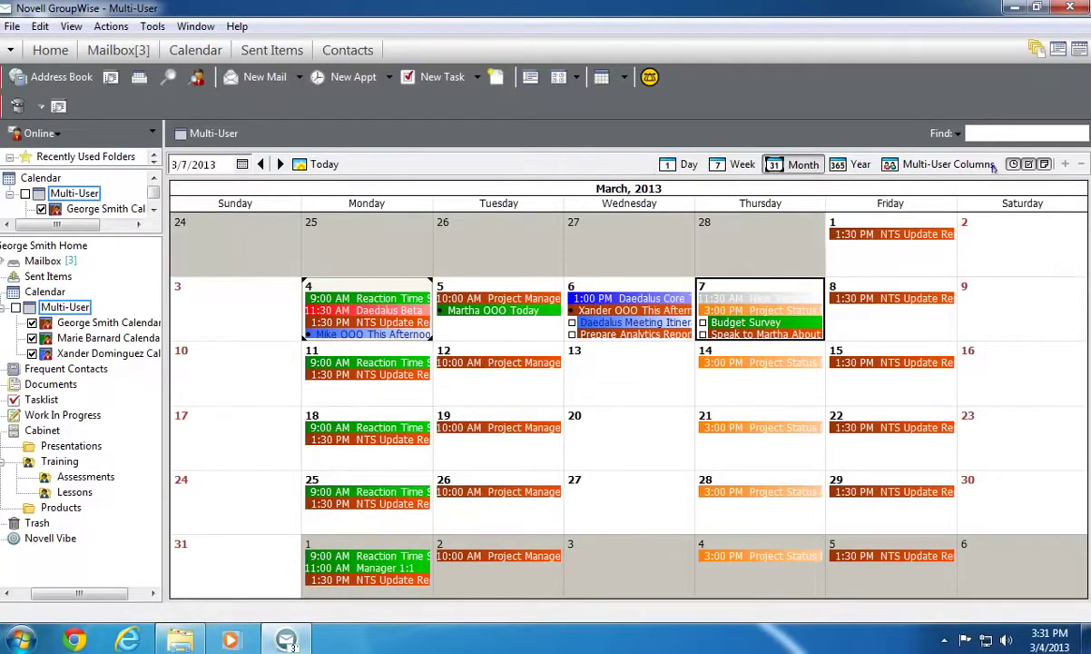
# Start a new 9:00 AM appointment for all three users from the multi-user columns, and close the draft without sending.
pyautogui.click(930, 164)
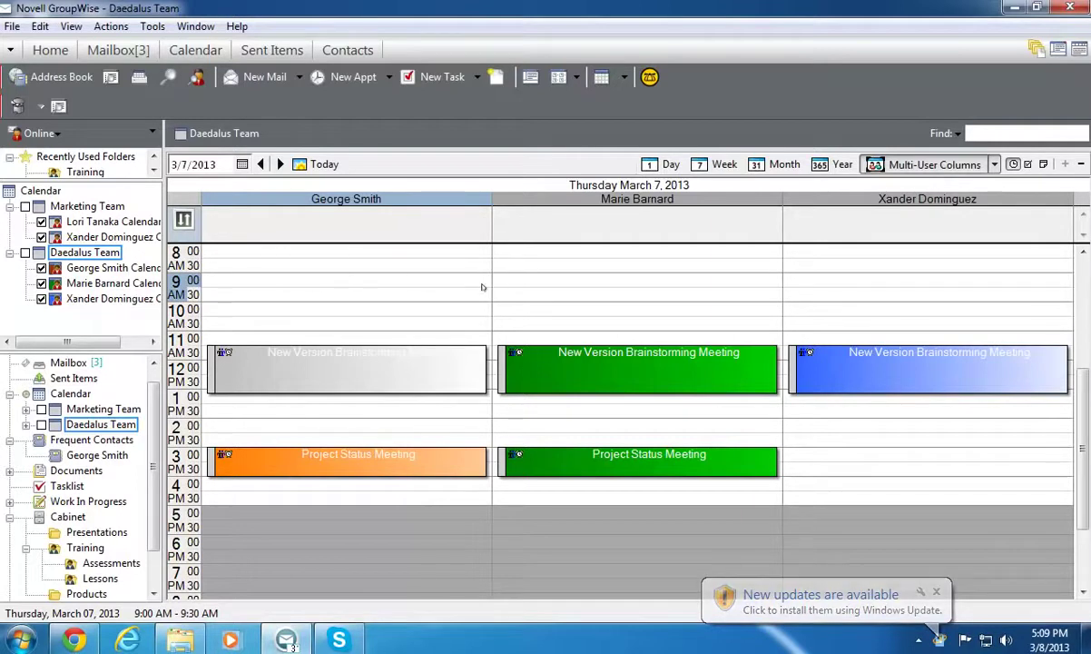
pyautogui.click(565, 284)
pyautogui.moveTo(565, 285); pyautogui.dragTo(842, 283)
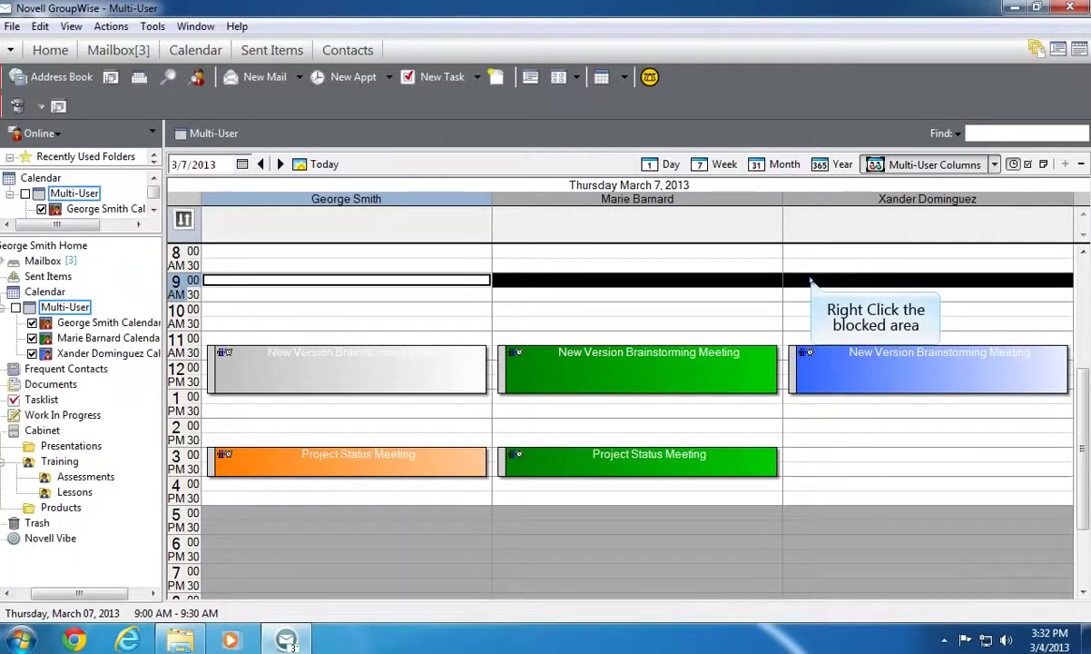
pyautogui.rightClick(811, 282)
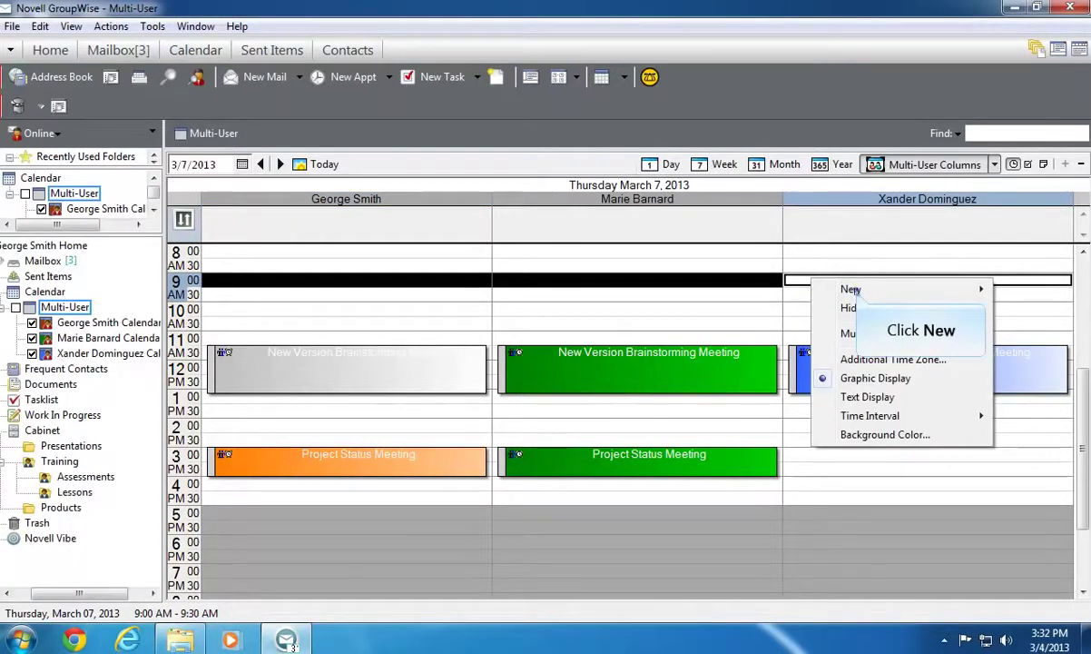
pyautogui.click(852, 290)
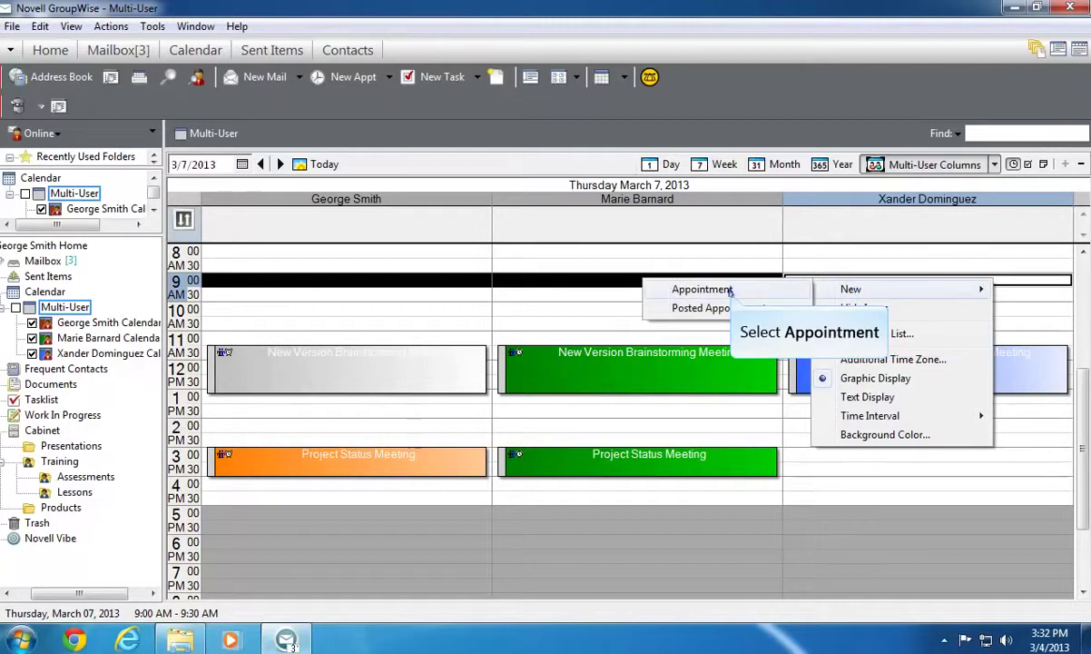
pyautogui.click(703, 290)
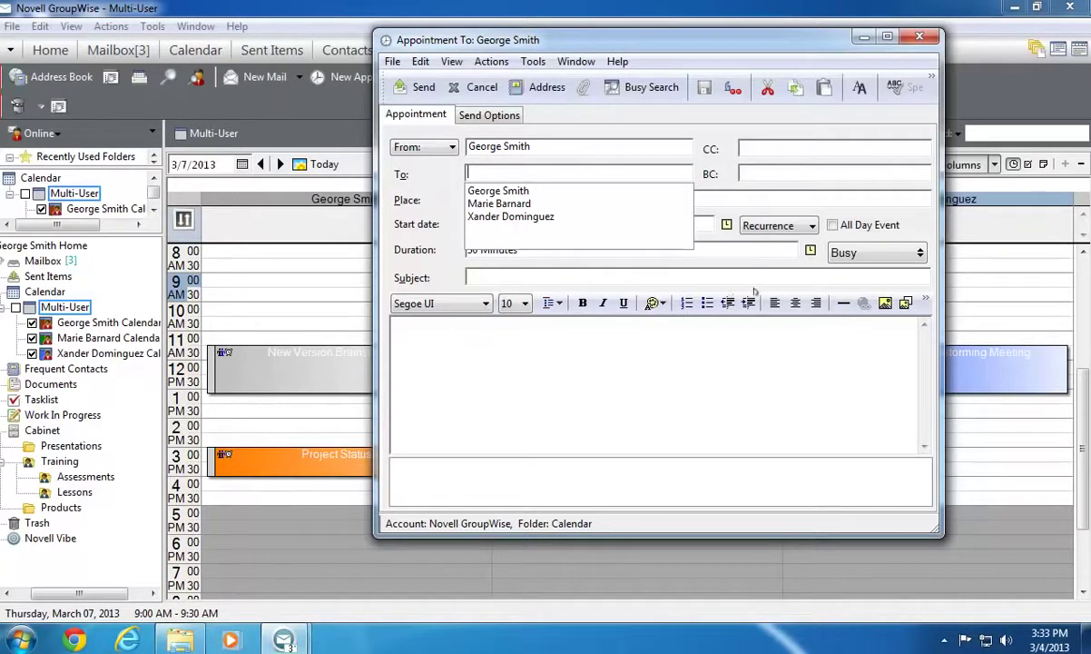
pyautogui.click(911, 37)
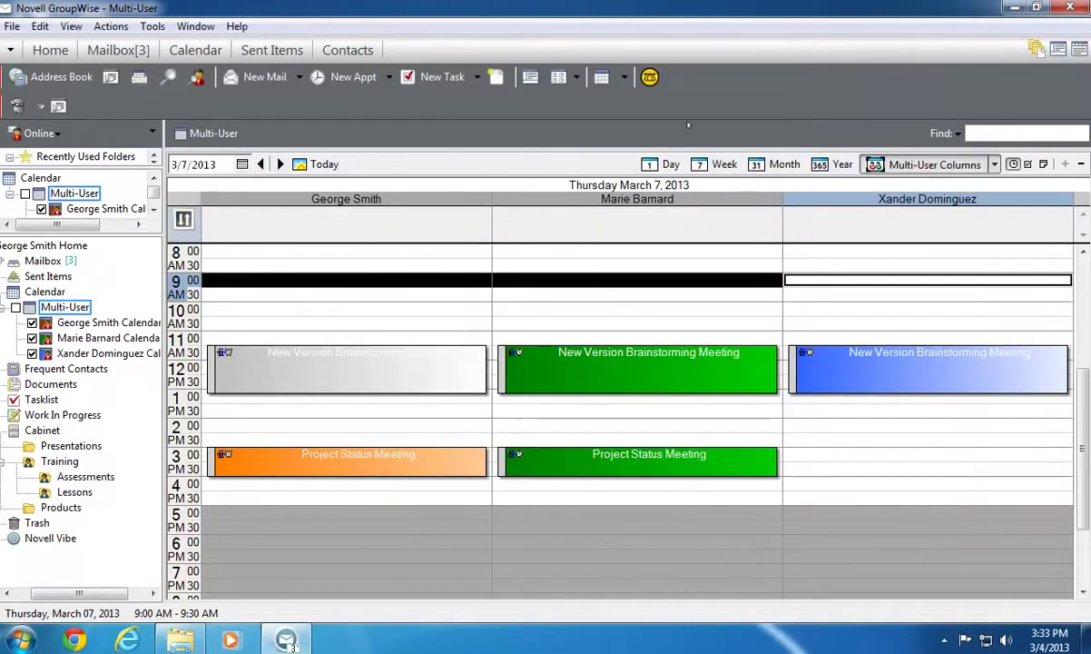
# Start a new appointment at 9:00 AM on March 7 from the Multi-User day view, and close the draft without sending.
pyautogui.click(679, 166)
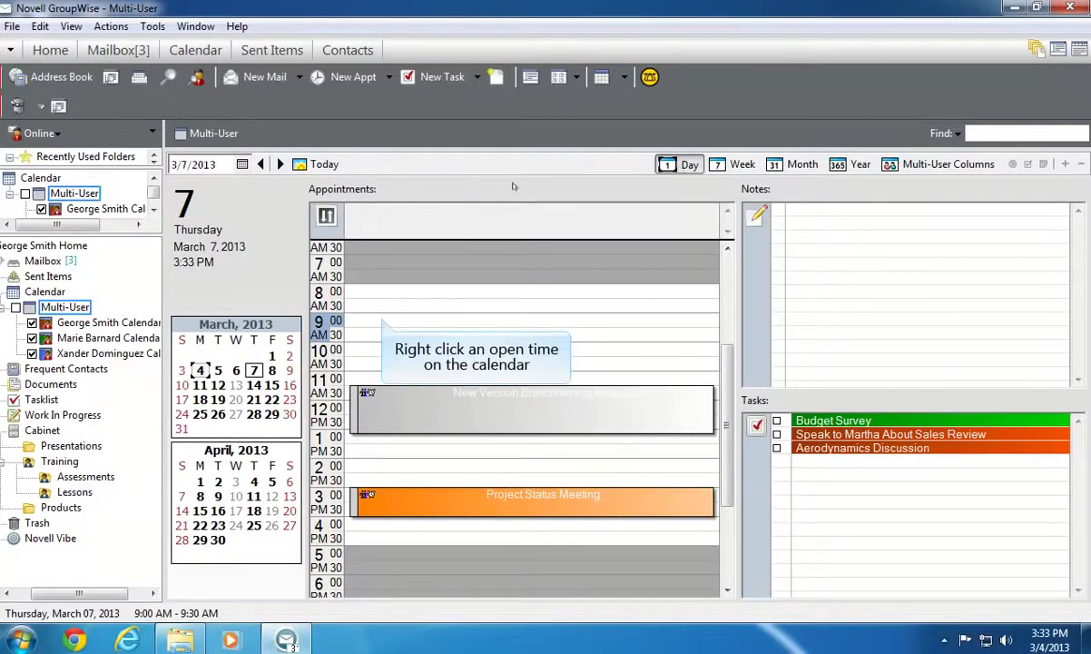
pyautogui.rightClick(381, 320)
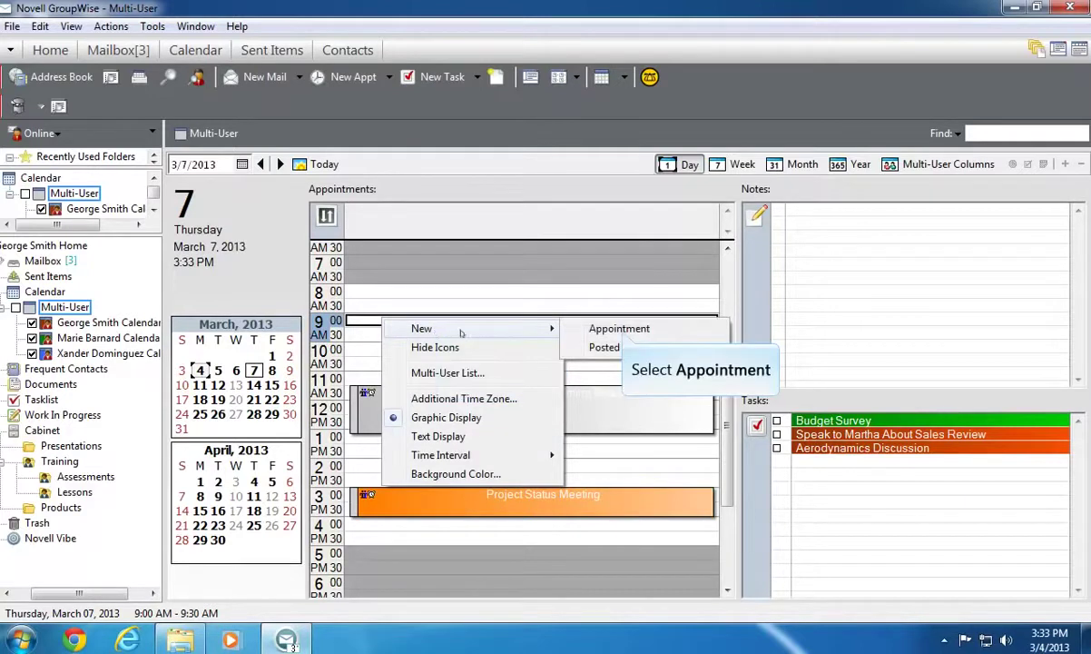
pyautogui.click(620, 329)
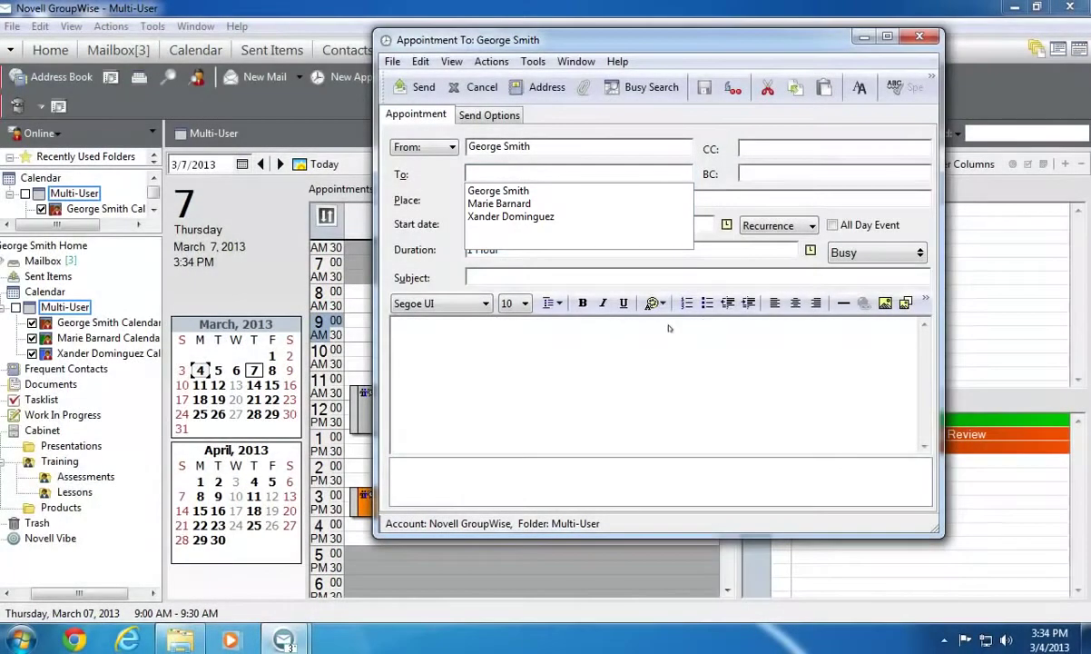
pyautogui.click(910, 40)
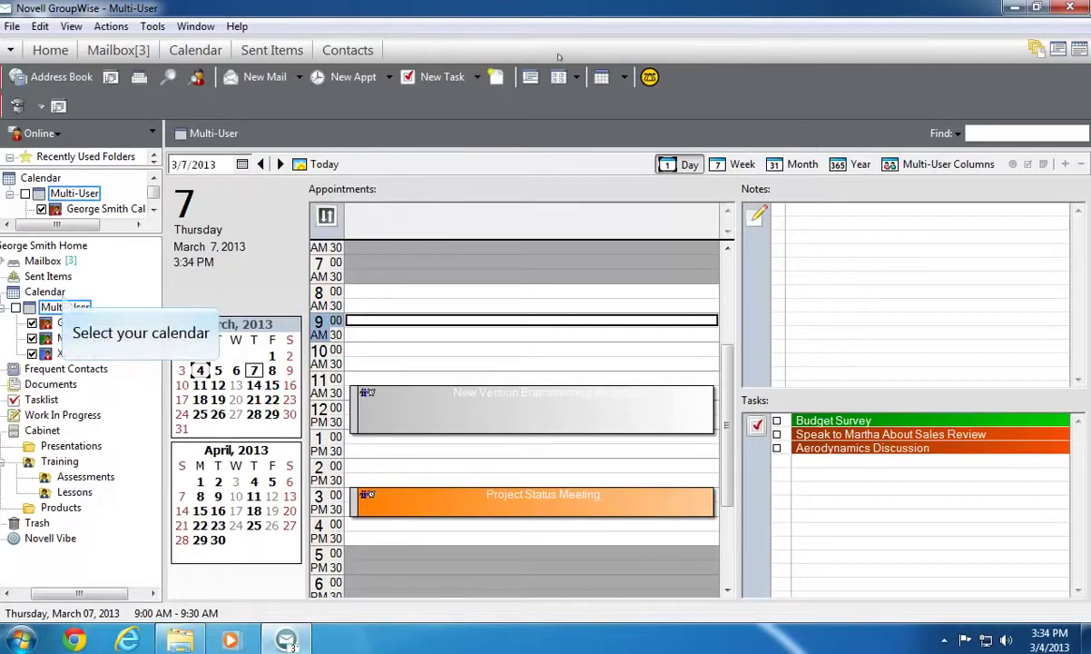
# Open the main Calendar and include the Multi-User calendar's appointments in it.
pyautogui.click(59, 291)
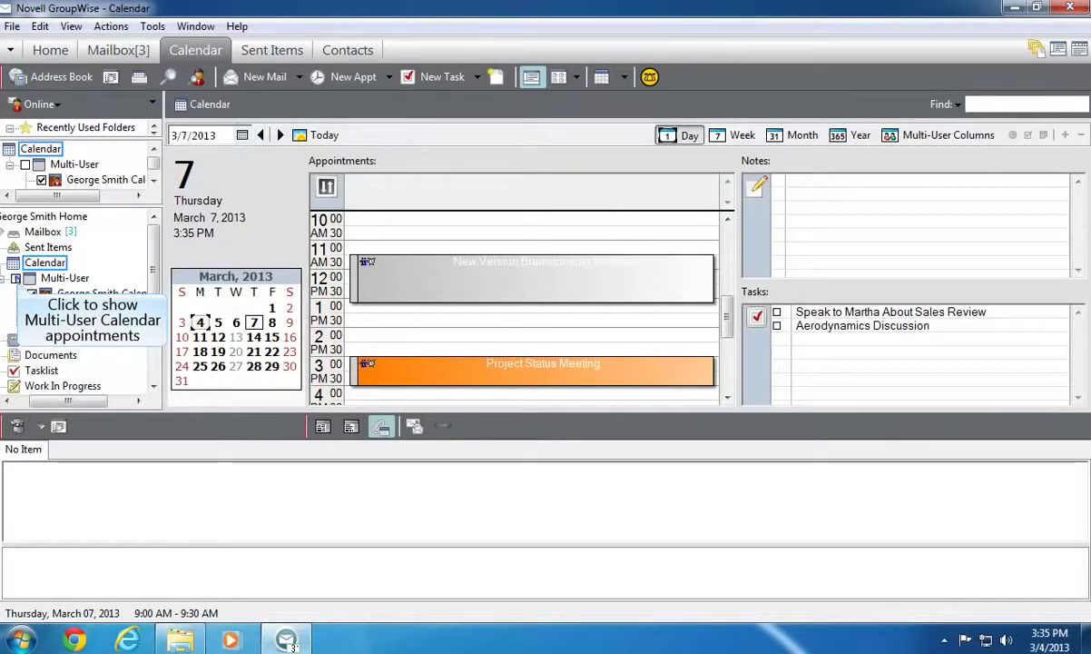
pyautogui.click(16, 279)
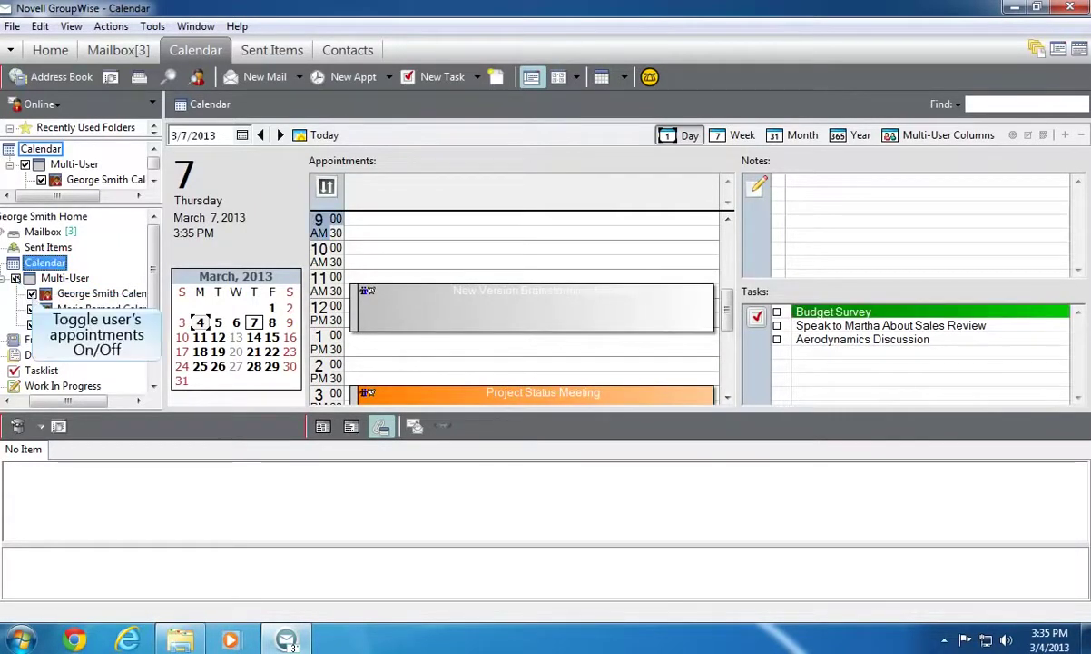
# Toggle the first user's appointments in the Multi-User calendar, and rename that calendar to Daedalus Team.
pyautogui.click(31, 294)
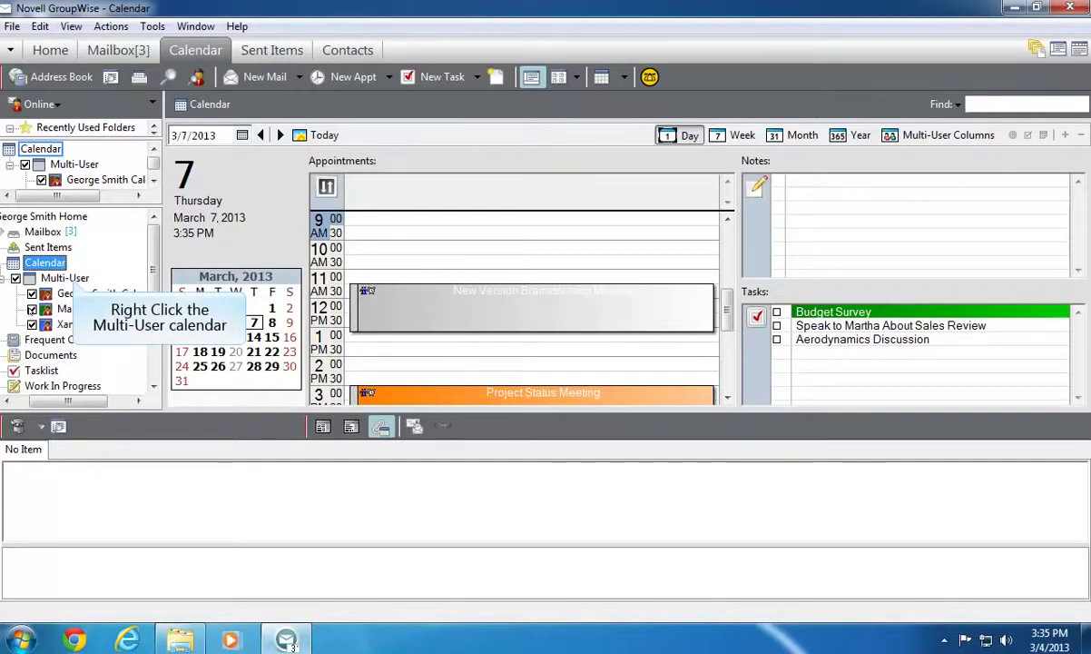
pyautogui.rightClick(73, 283)
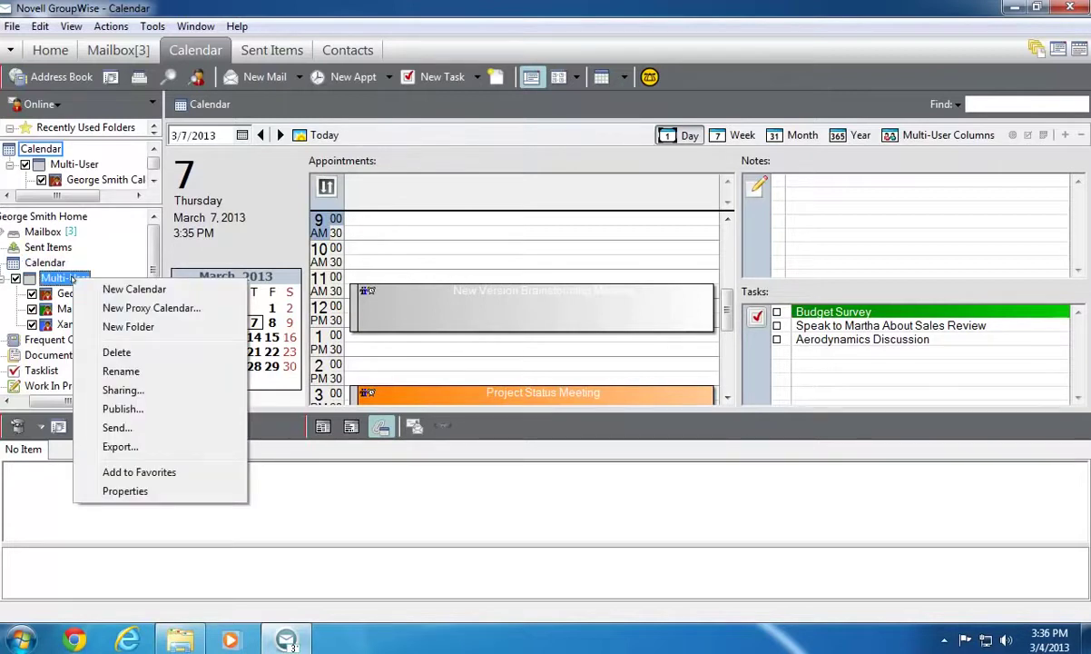
pyautogui.click(145, 375)
pyautogui.write('Daedalus Team')
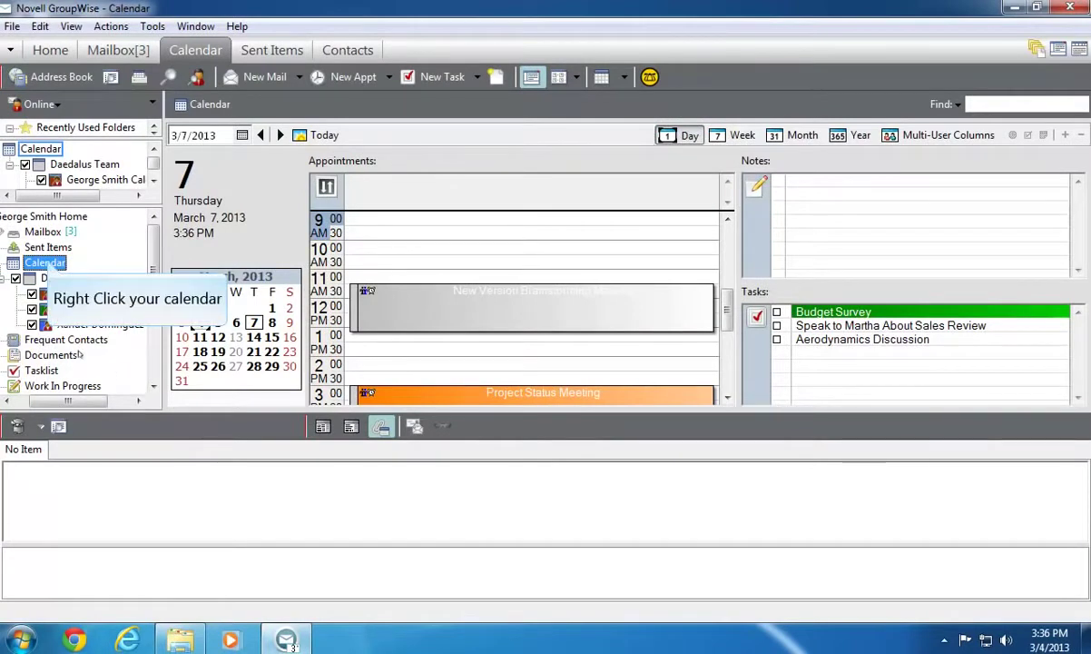
# Create a new calendar named Marketing Team and set it up as multi-user columns for the fifth and last users in the user list.
pyautogui.rightClick(45, 263)
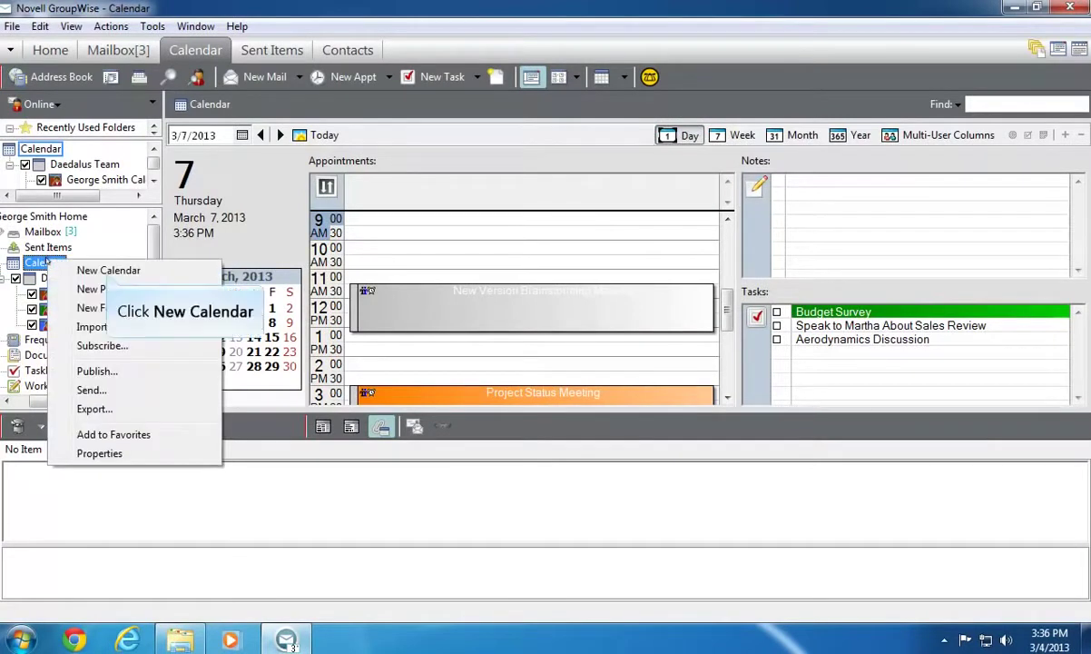
pyautogui.click(106, 270)
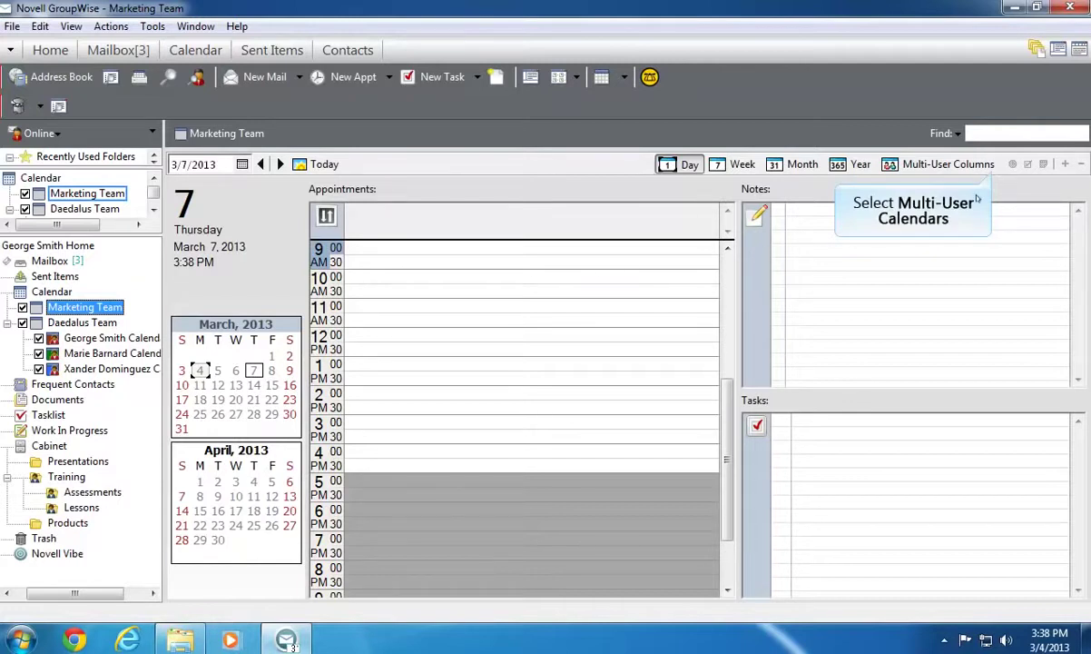
pyautogui.click(932, 163)
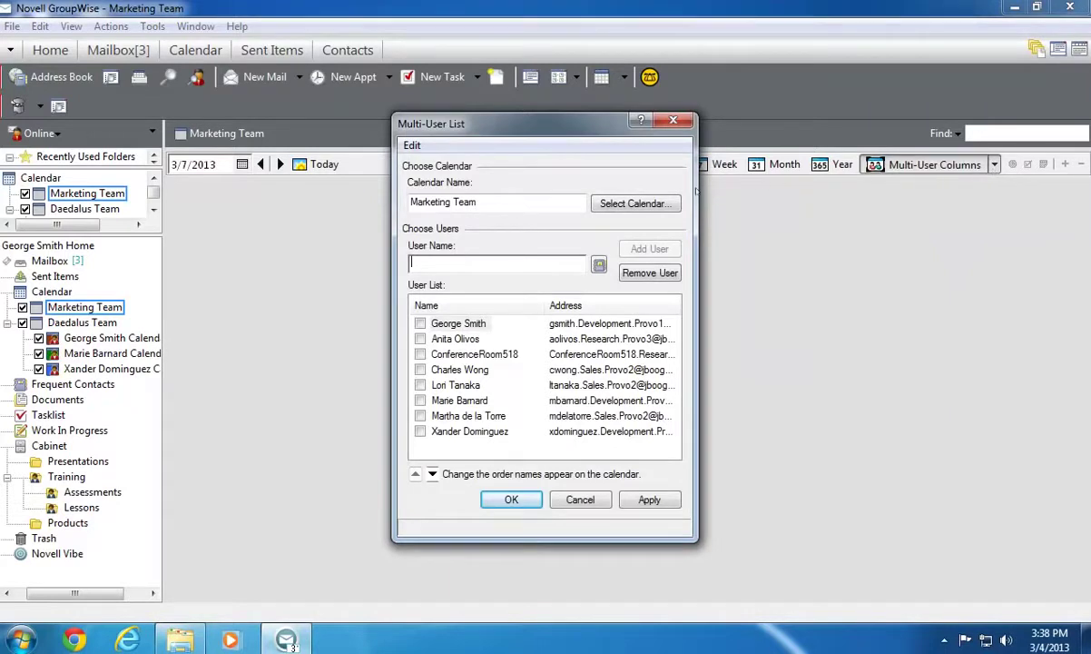
pyautogui.click(421, 385)
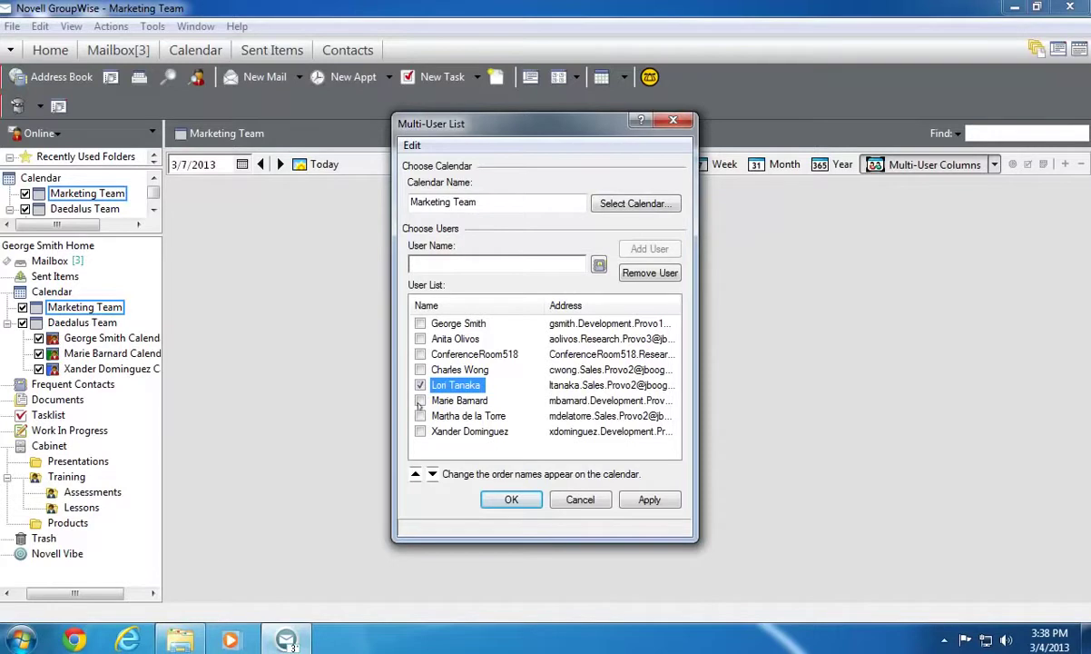
pyautogui.click(420, 431)
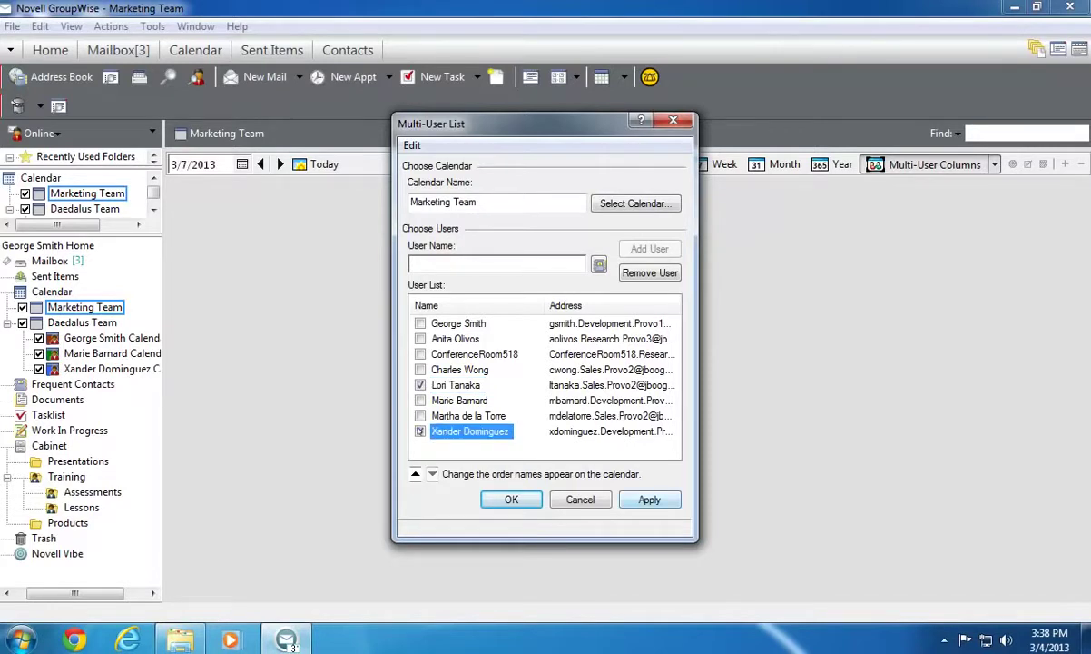
pyautogui.click(511, 499)
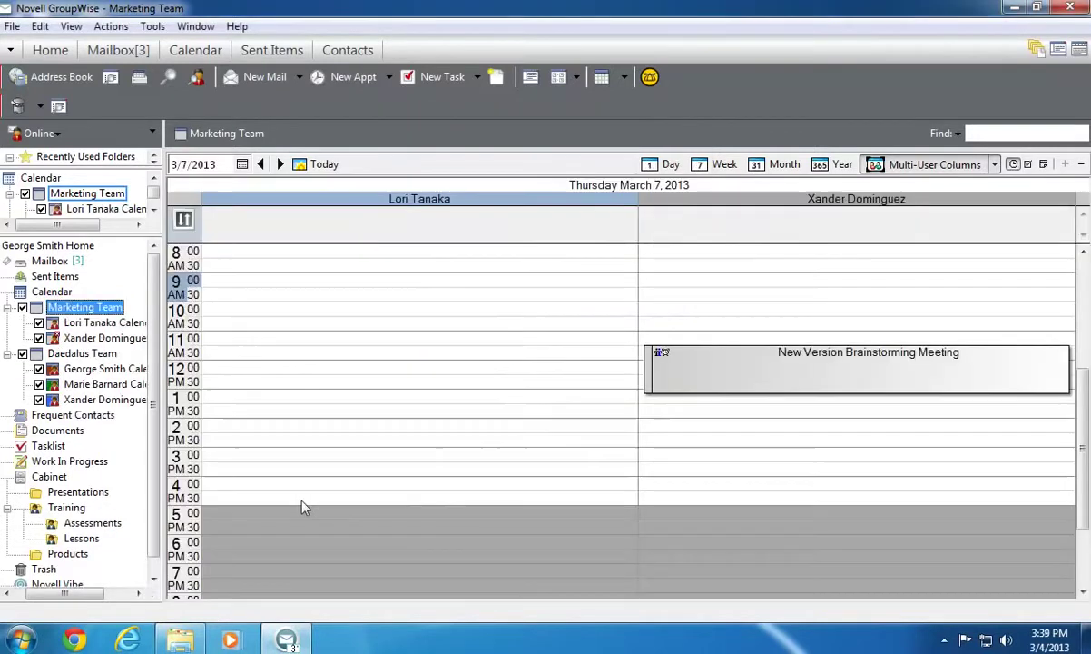